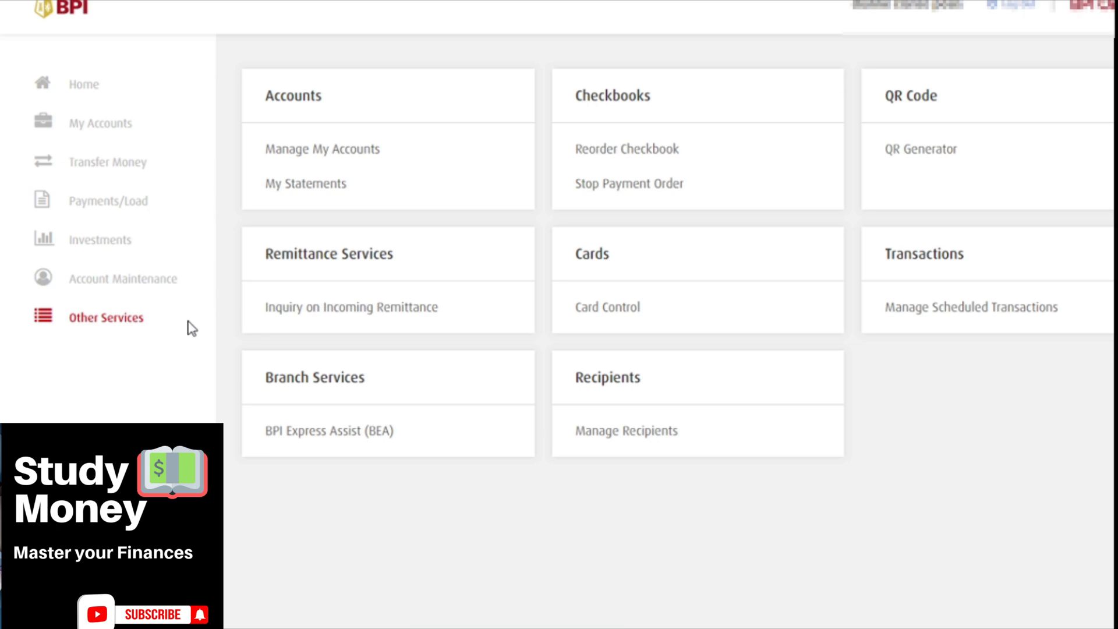
- Reload Other Services and view the 12 saved recipients, including five billers, on Manage Recipients
click(143, 328)
drag(662, 383, 579, 377)
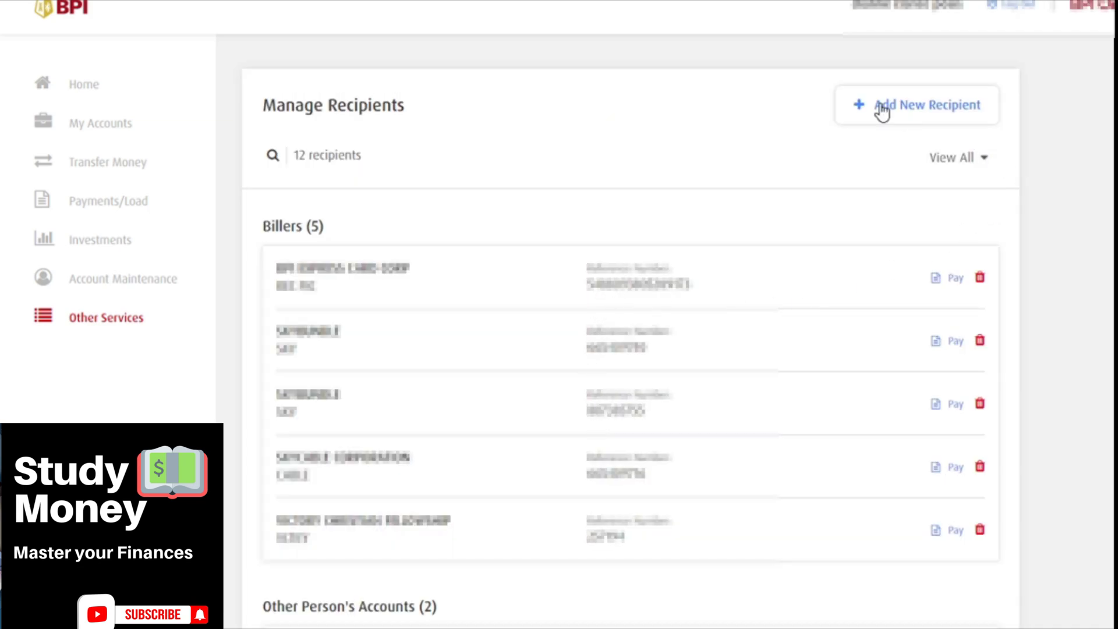
- Start a new Billers enrollment and search 'MERAL' to pick MANILA ELECTRIC COMPANY
click(927, 121)
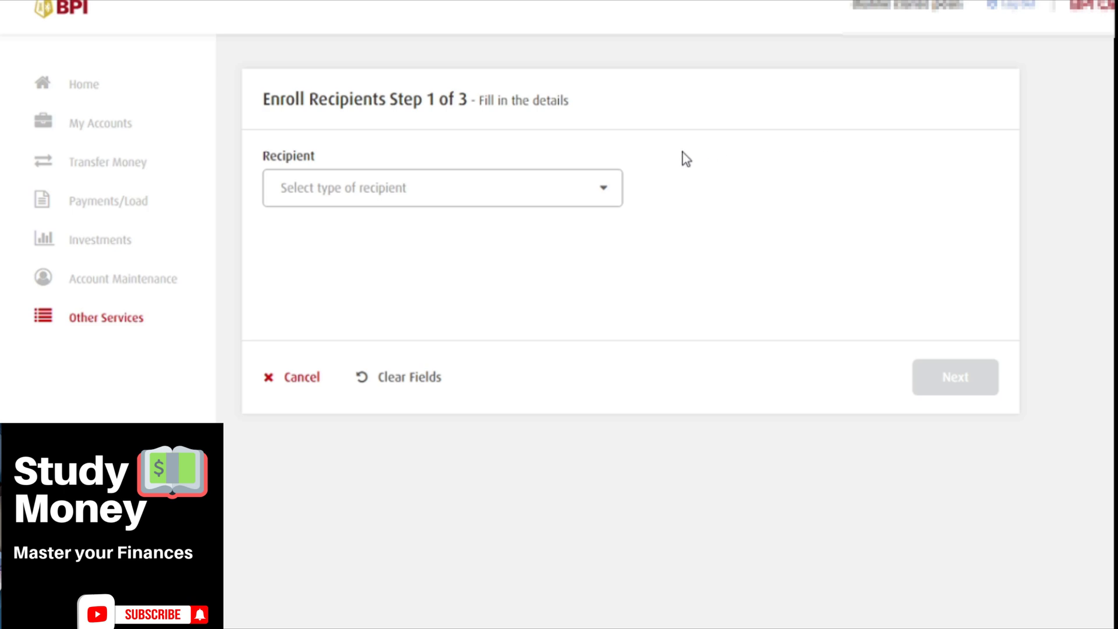
click(585, 191)
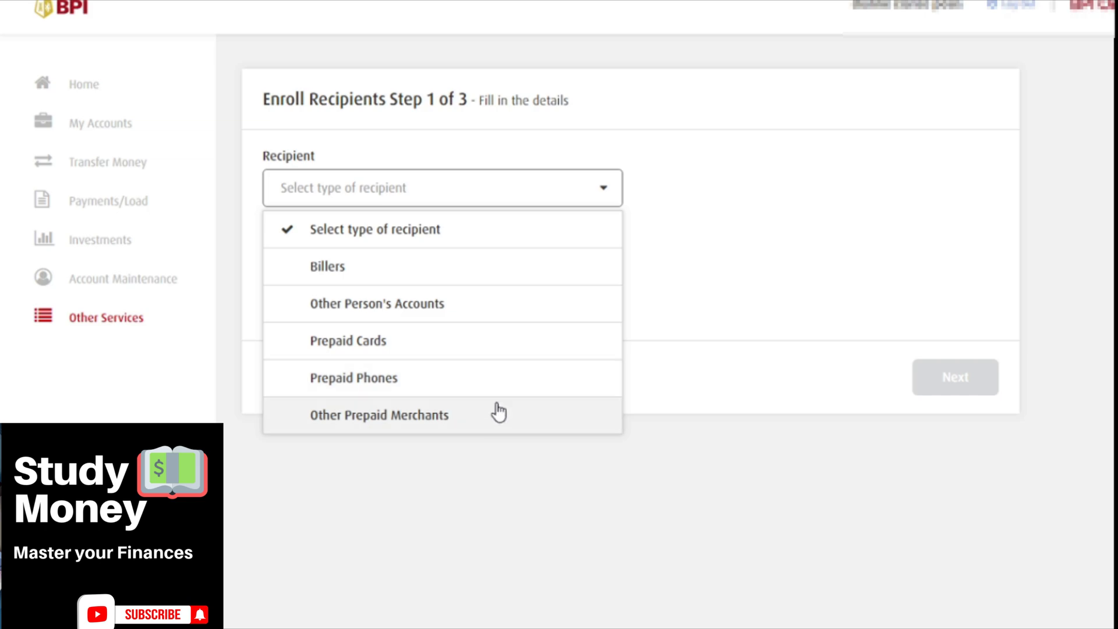
click(437, 273)
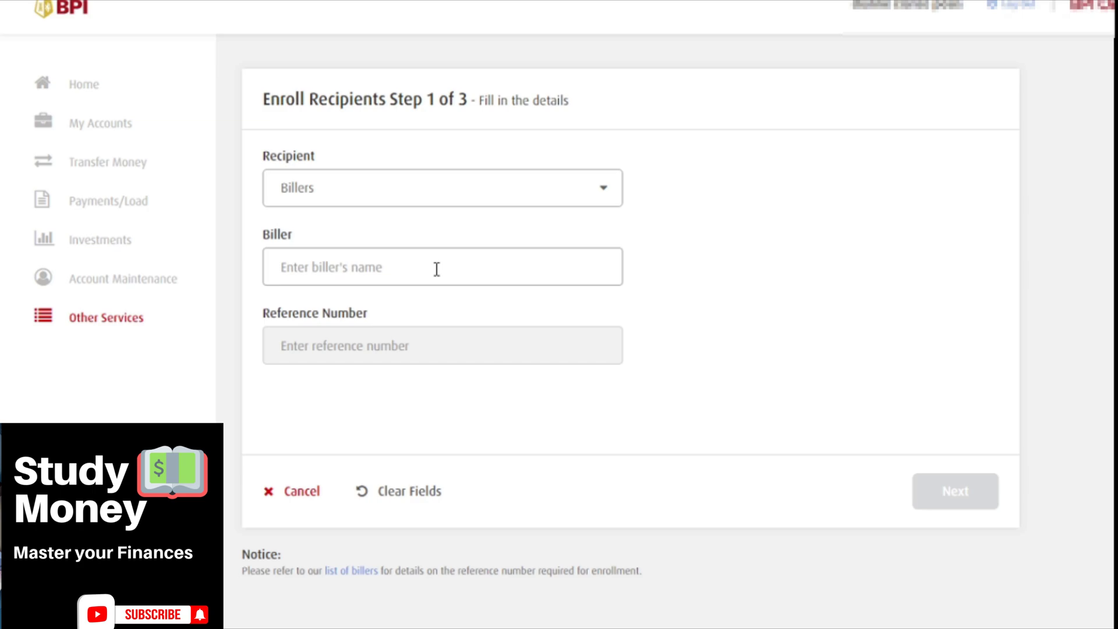
click(434, 269)
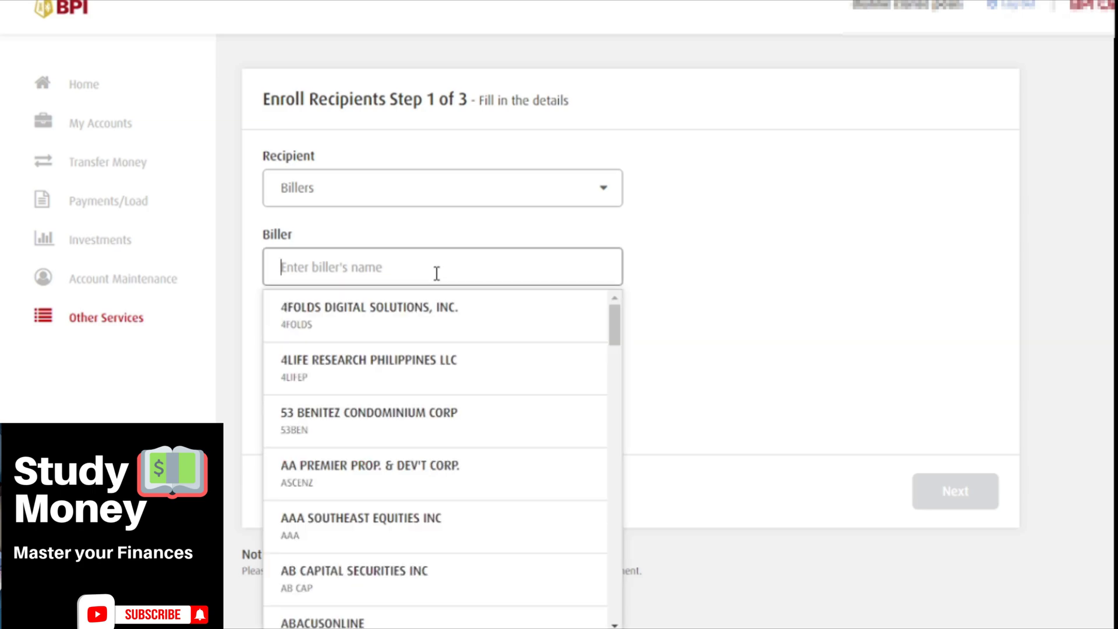
text(MER)
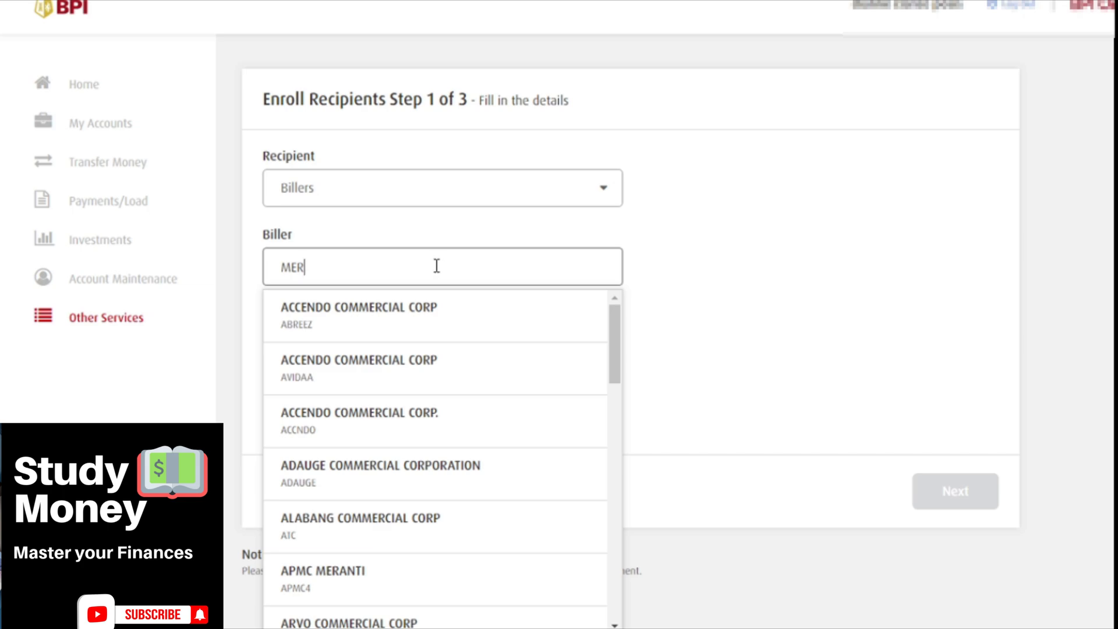
text(AL)
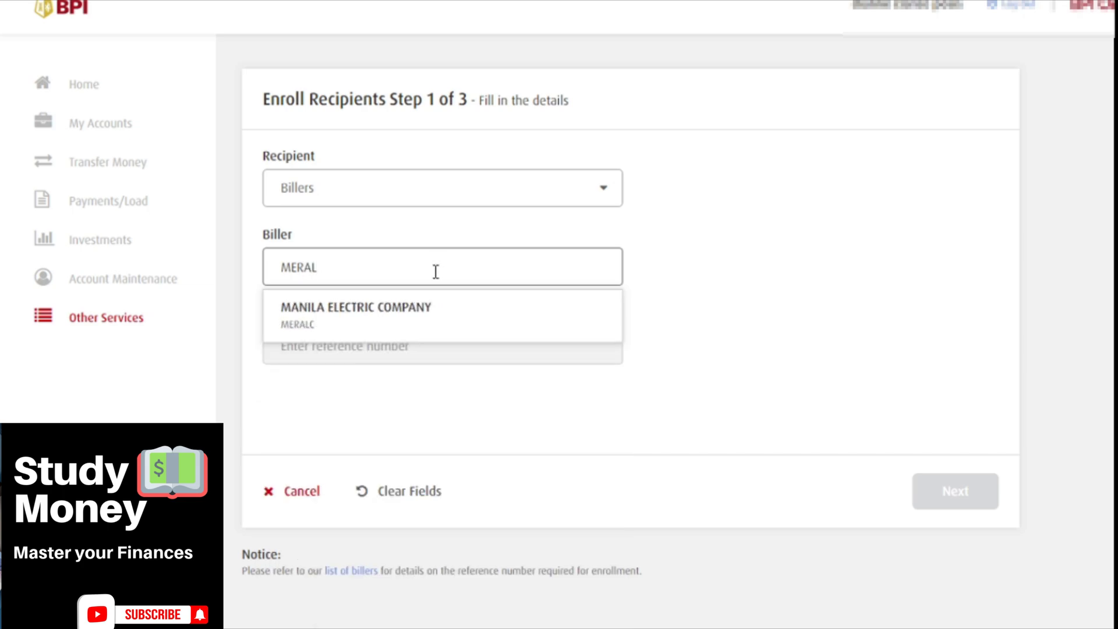
click(419, 330)
click(420, 344)
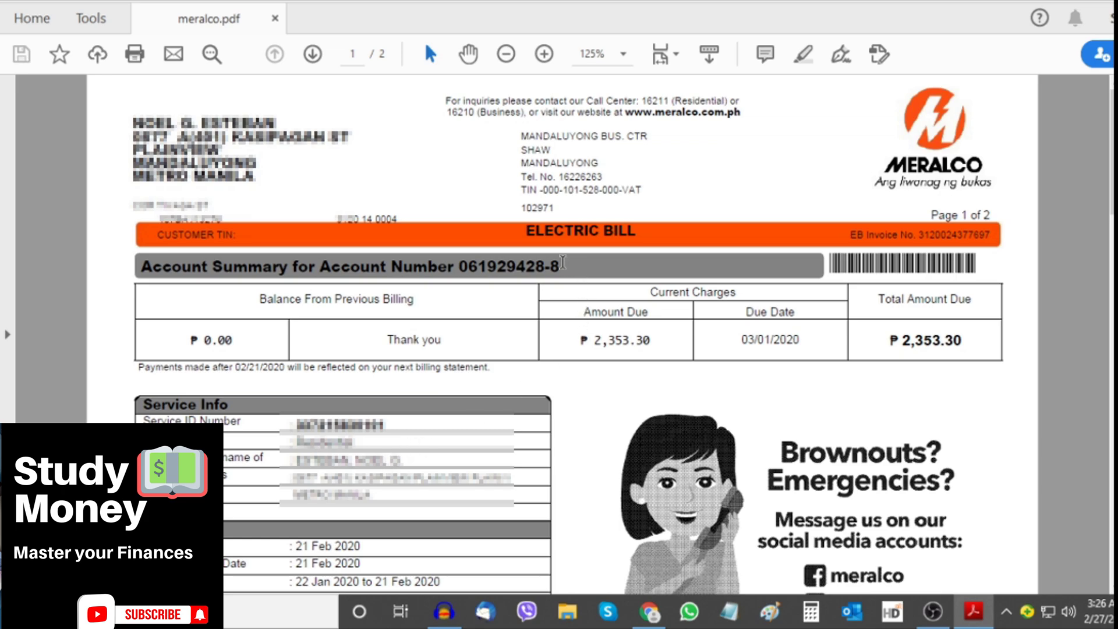
drag(563, 265, 460, 265)
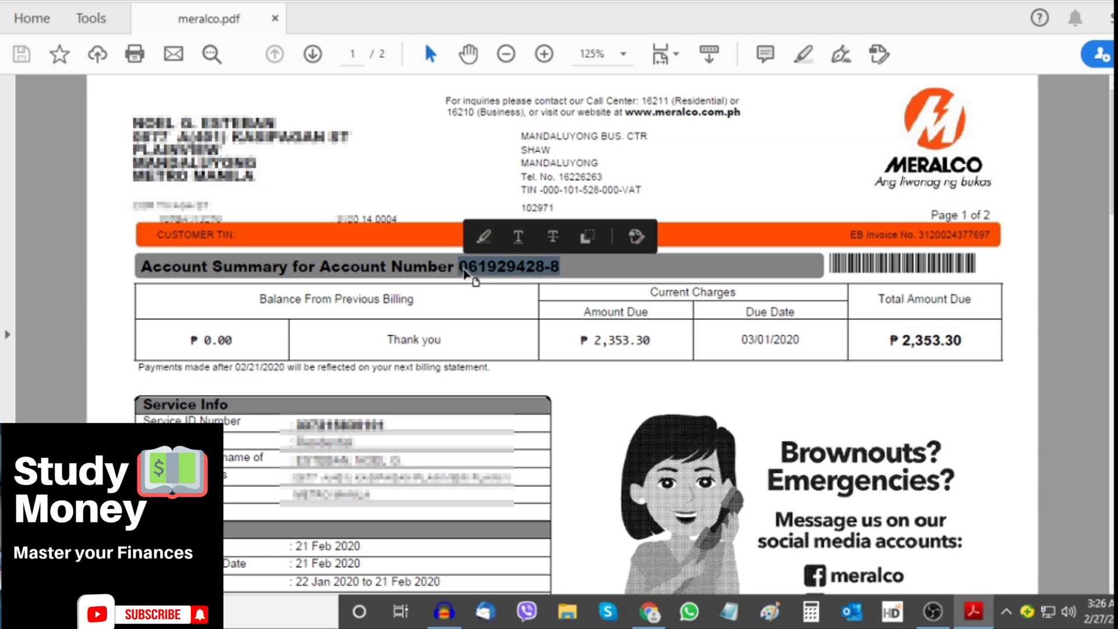
click(564, 268)
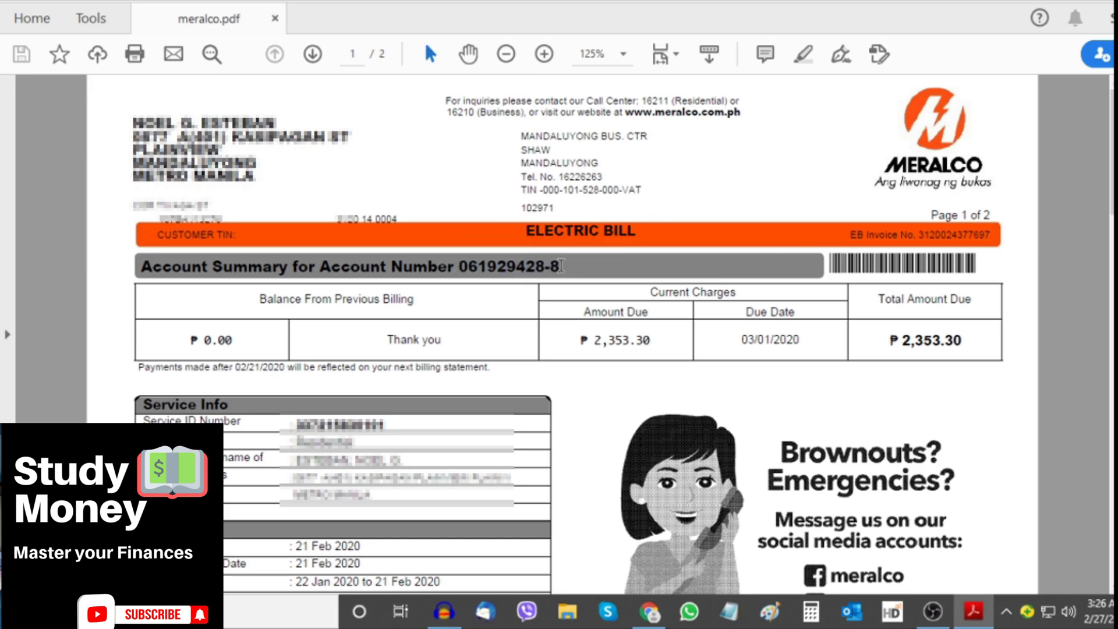
drag(564, 267, 463, 269)
right_click(467, 269)
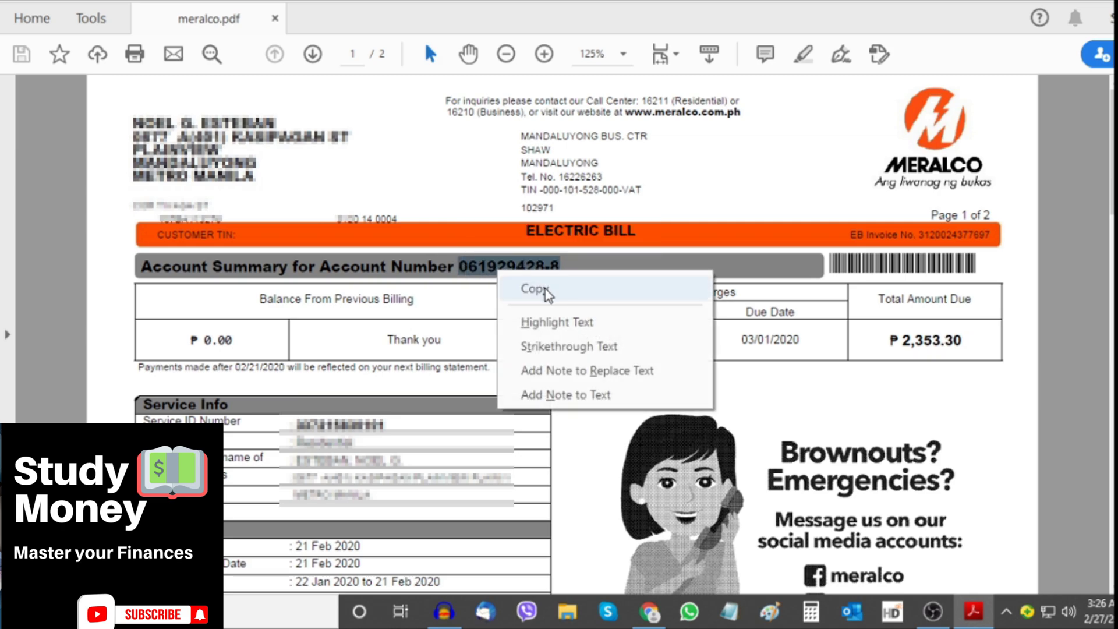
click(546, 290)
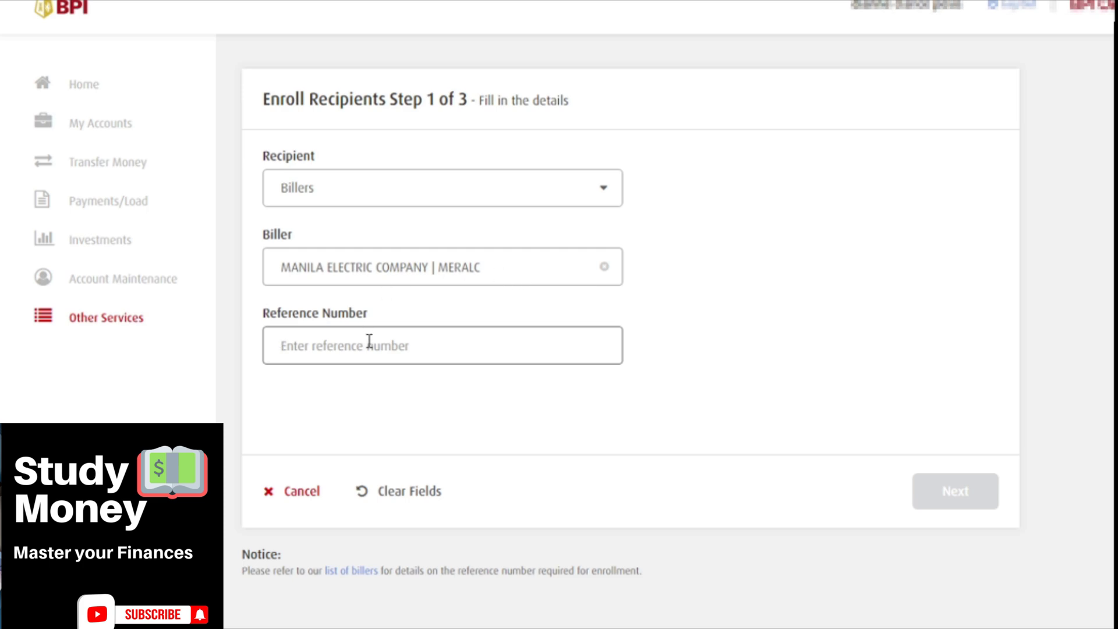
key(ctrl+v)
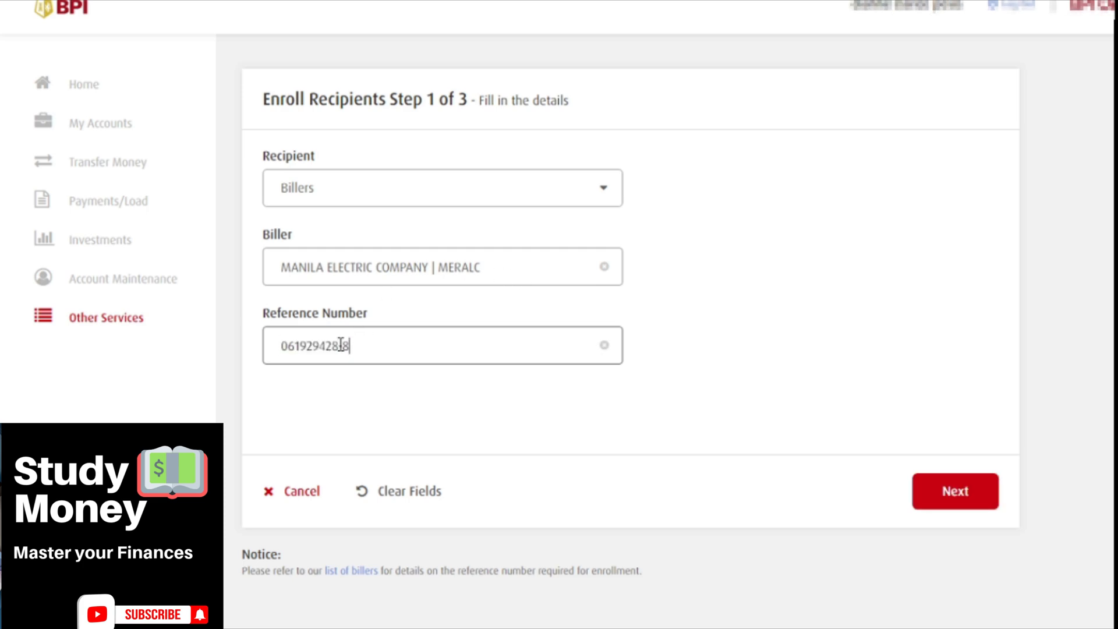
click(344, 346)
key(BackSpace)
mouse_move(345, 347)
mouse_down()
mouse_move(298, 349)
mouse_move(312, 351)
mouse_up()
click(371, 350)
click(933, 502)
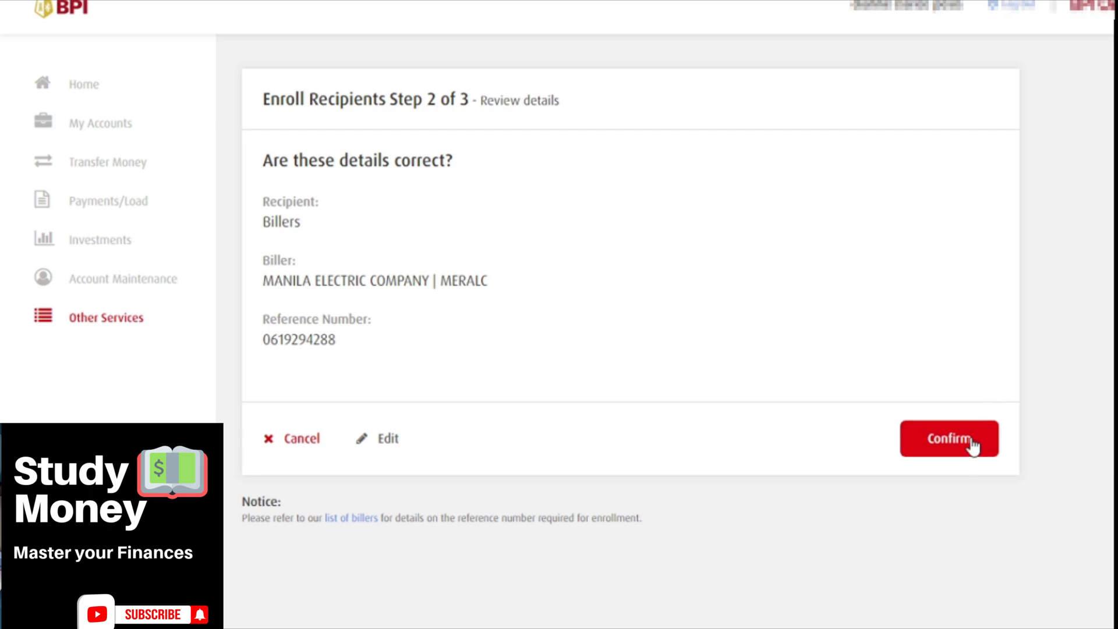
click(946, 454)
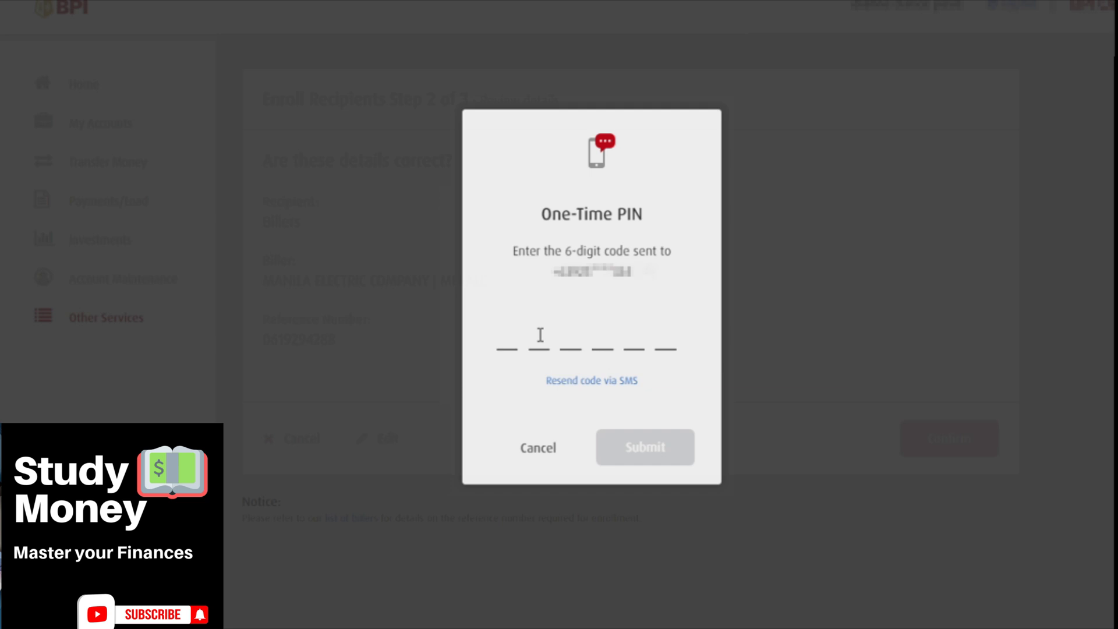
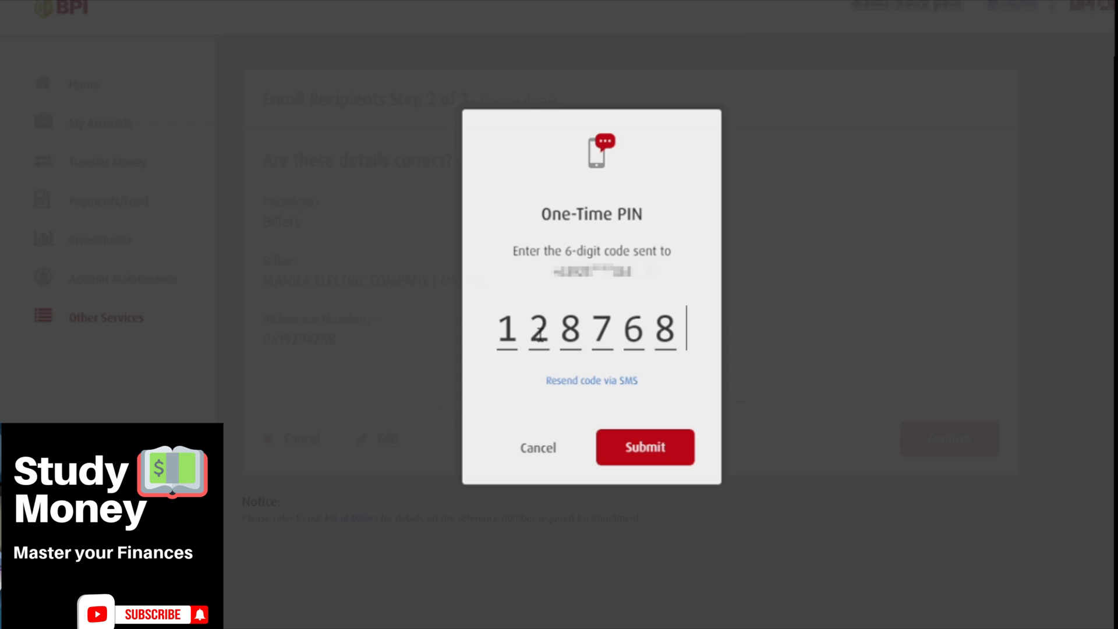
click(636, 447)
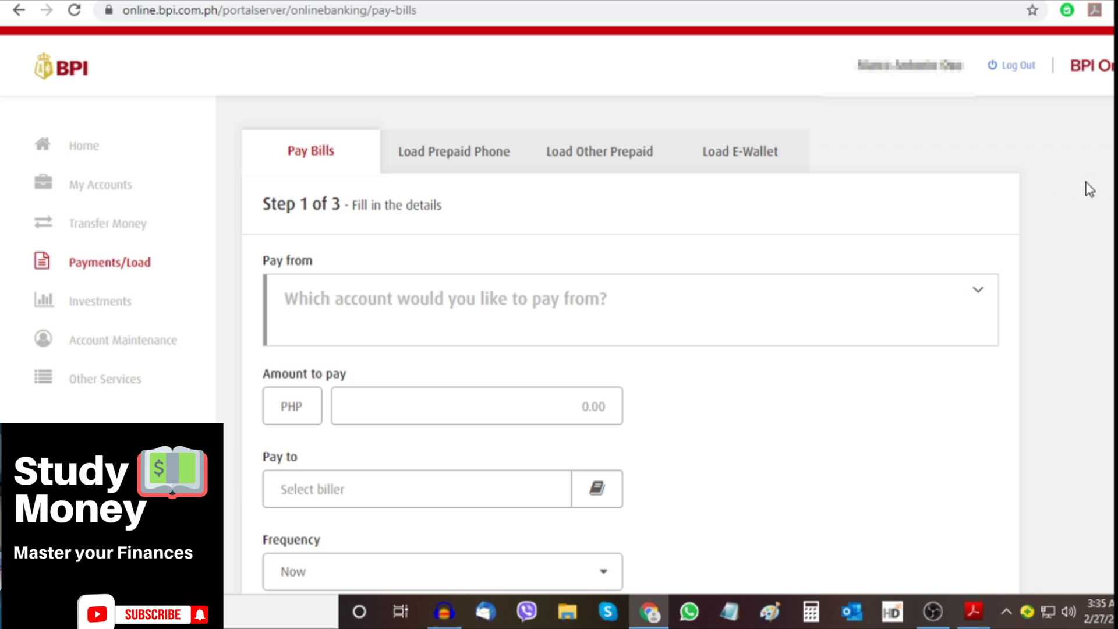
- Pay from the first savings account with an amount of 2,353.30
scroll(1088, 187, down, 2)
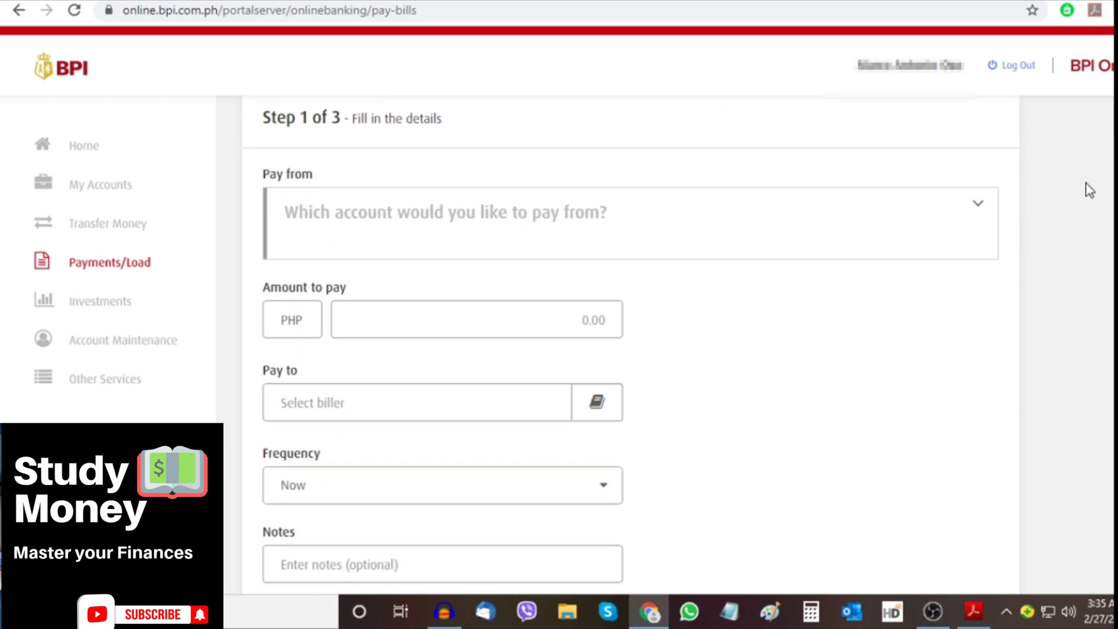
scroll(1088, 188, up, 2)
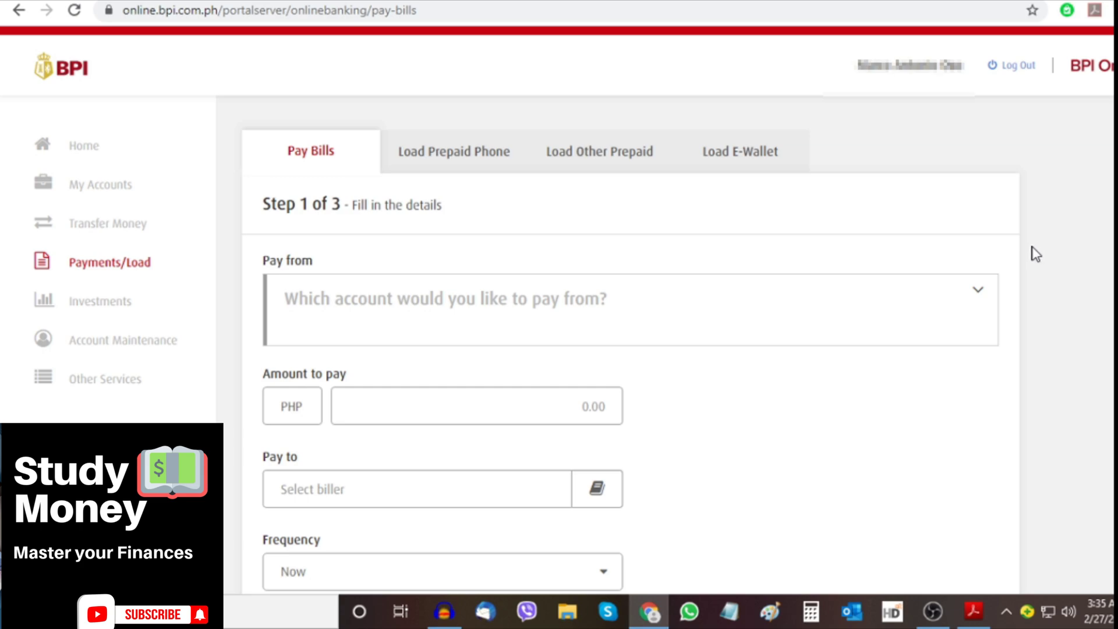
scroll(1031, 252, down, 2)
scroll(1028, 250, up, 2)
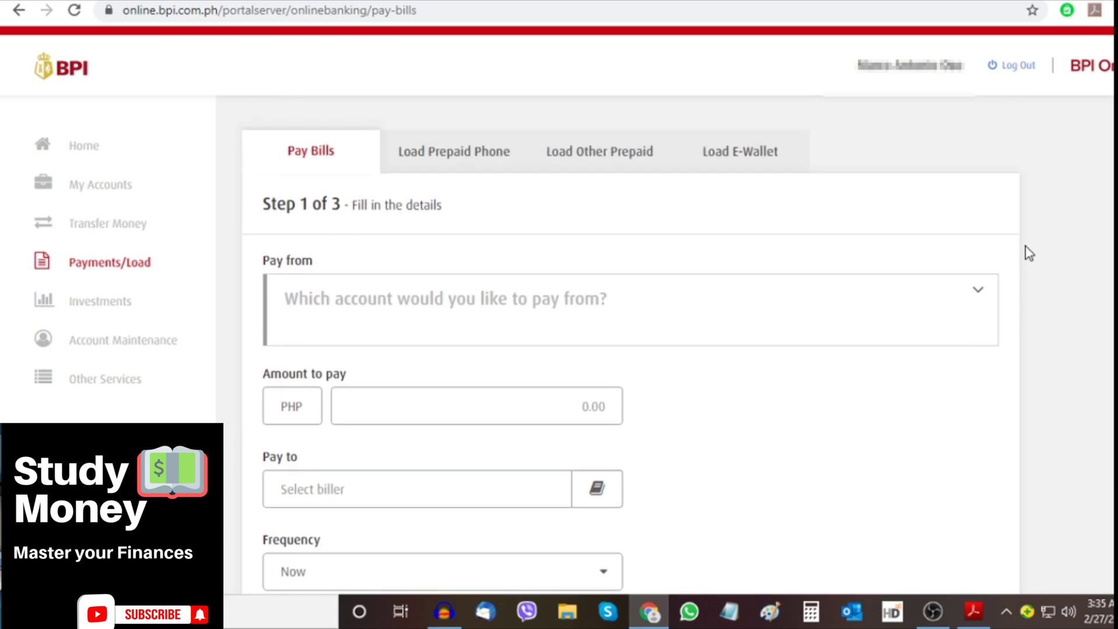
click(947, 311)
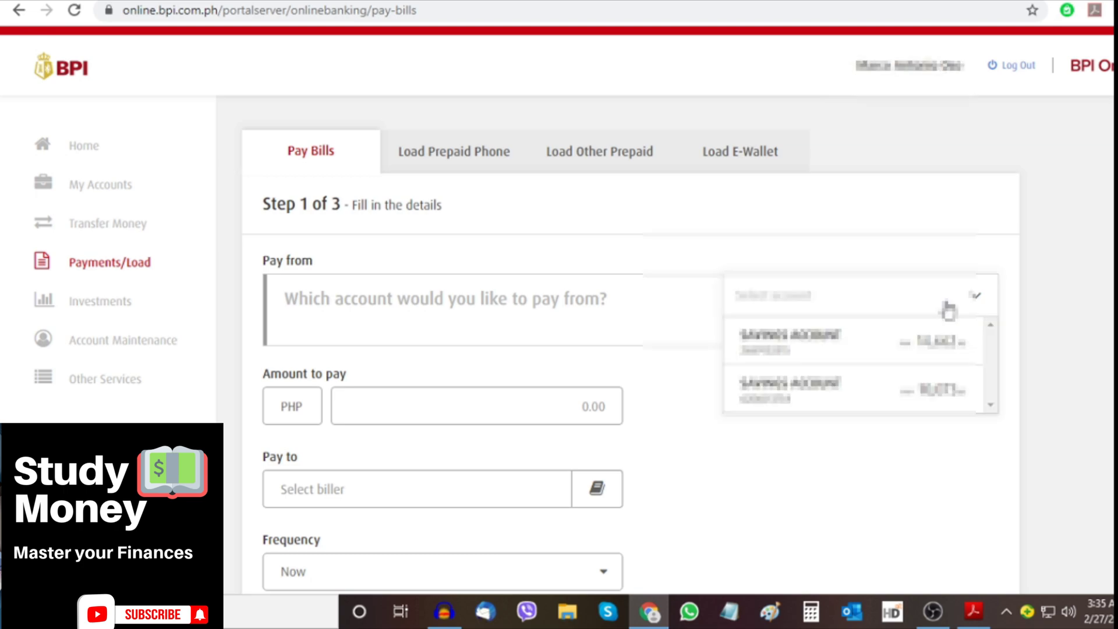
click(885, 345)
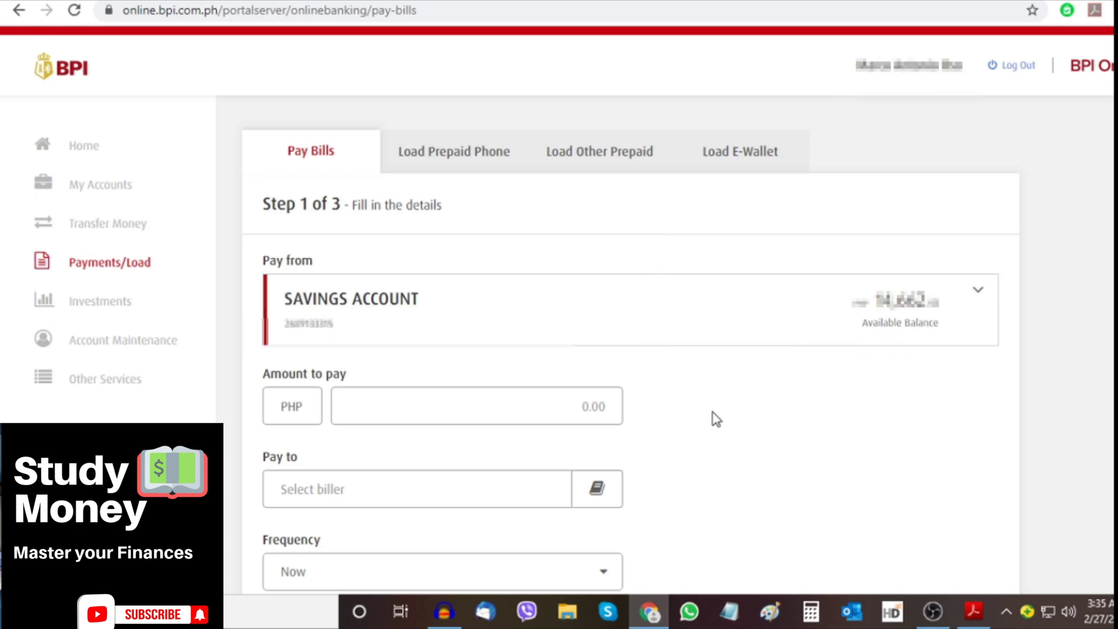
click(538, 409)
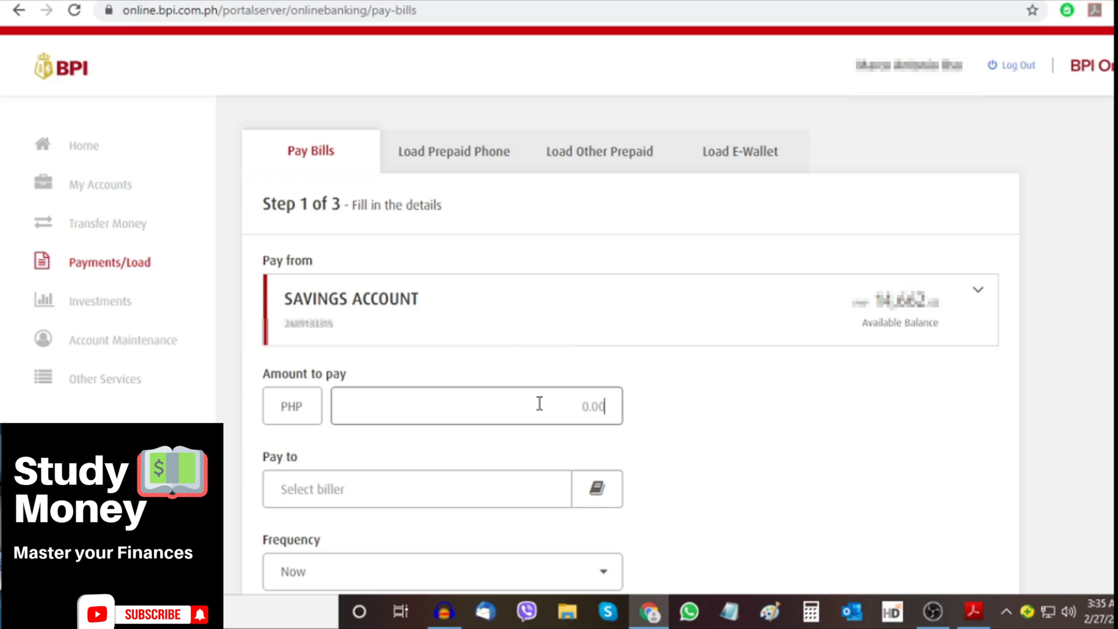
text(2353)
text(.30)
click(739, 402)
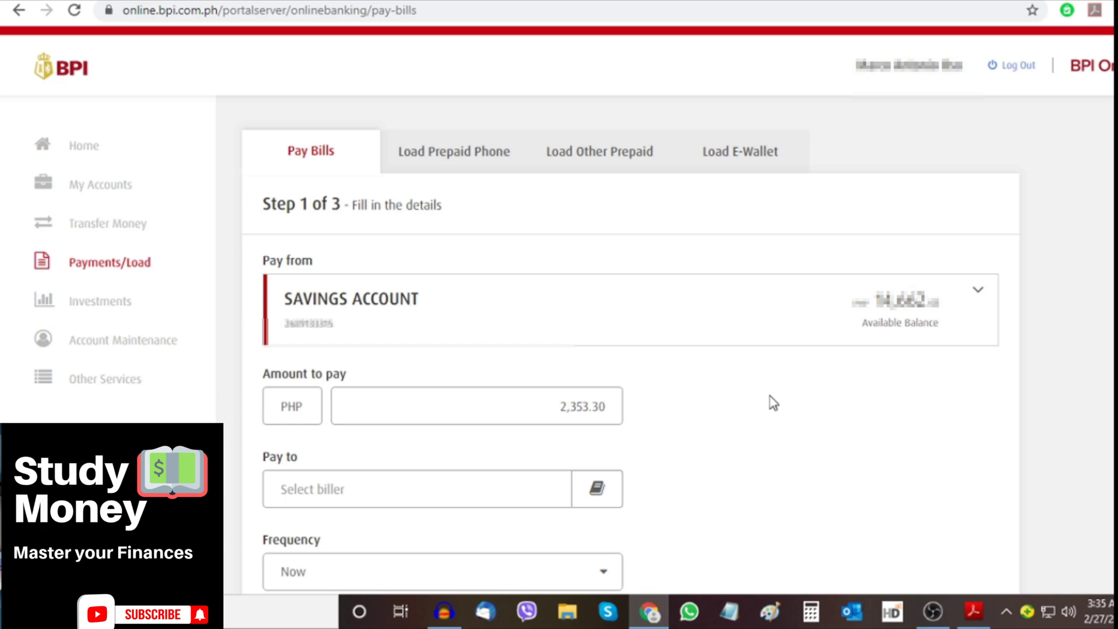
- Choose the enrolled MERALC biller from the biller list
scroll(766, 399, down, 3)
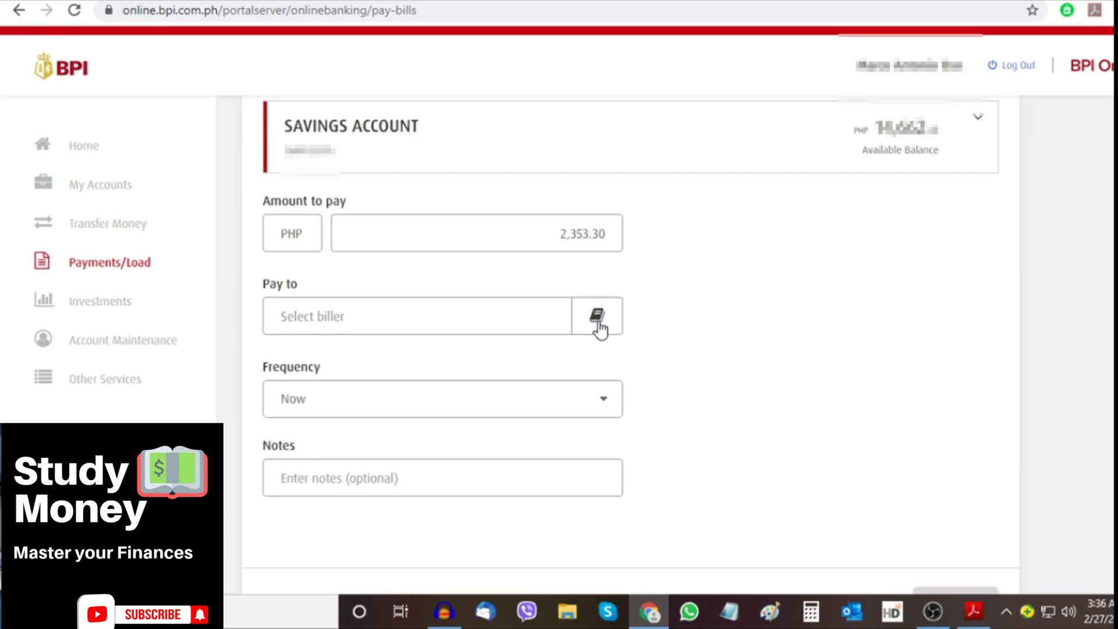
click(598, 318)
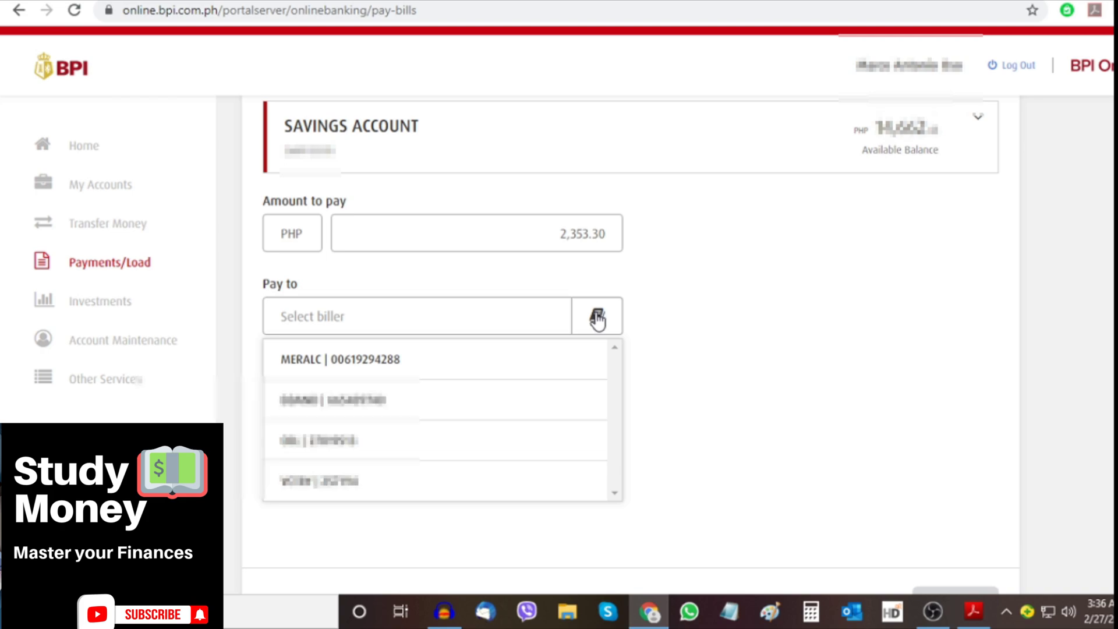
click(301, 364)
click(440, 400)
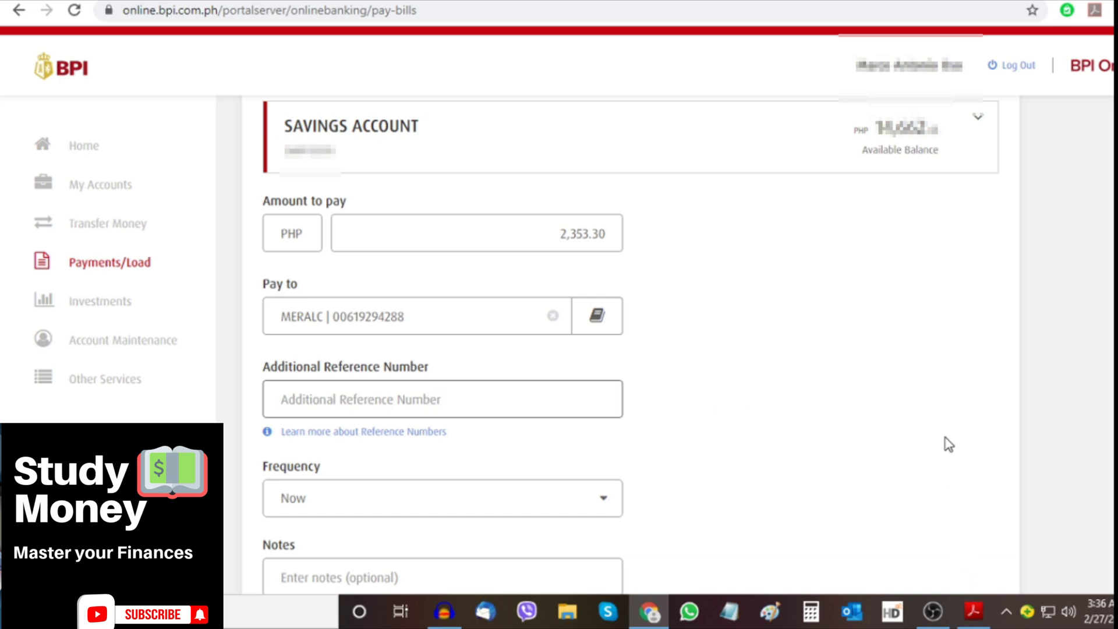
- On the Meralco bill PDF, select the trailing digits 0221 5 of the phone reference number
click(974, 611)
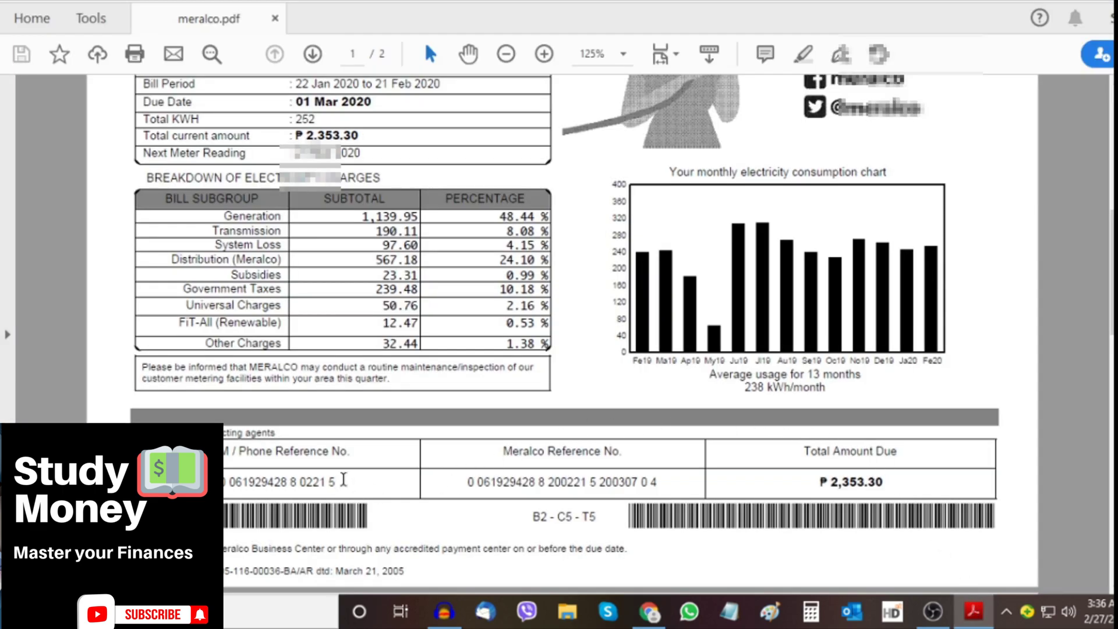
drag(336, 482, 222, 483)
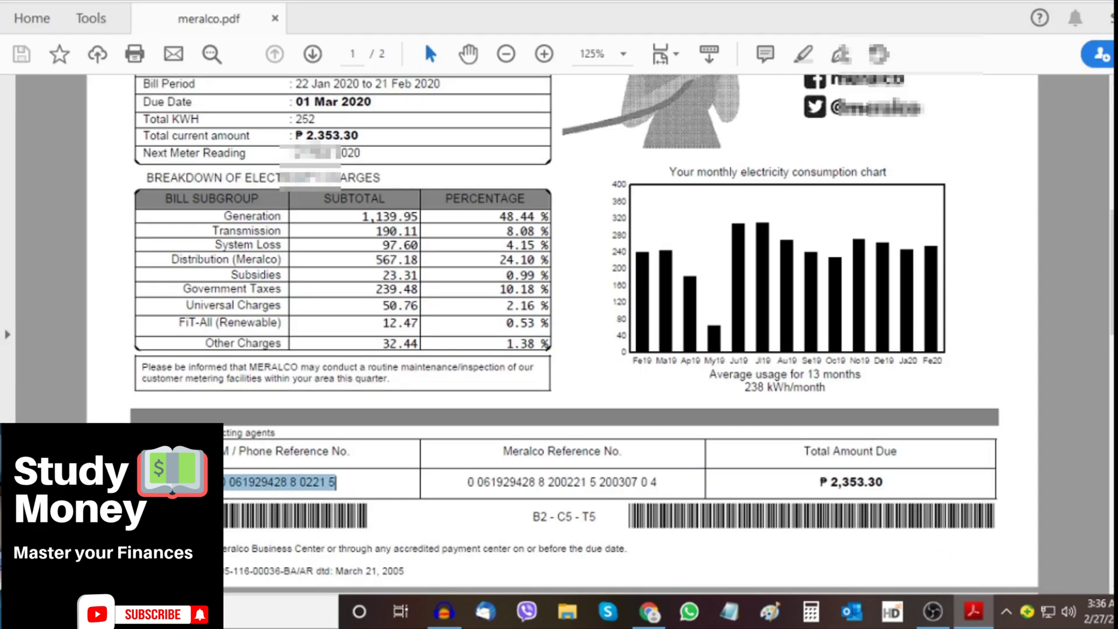
click(360, 487)
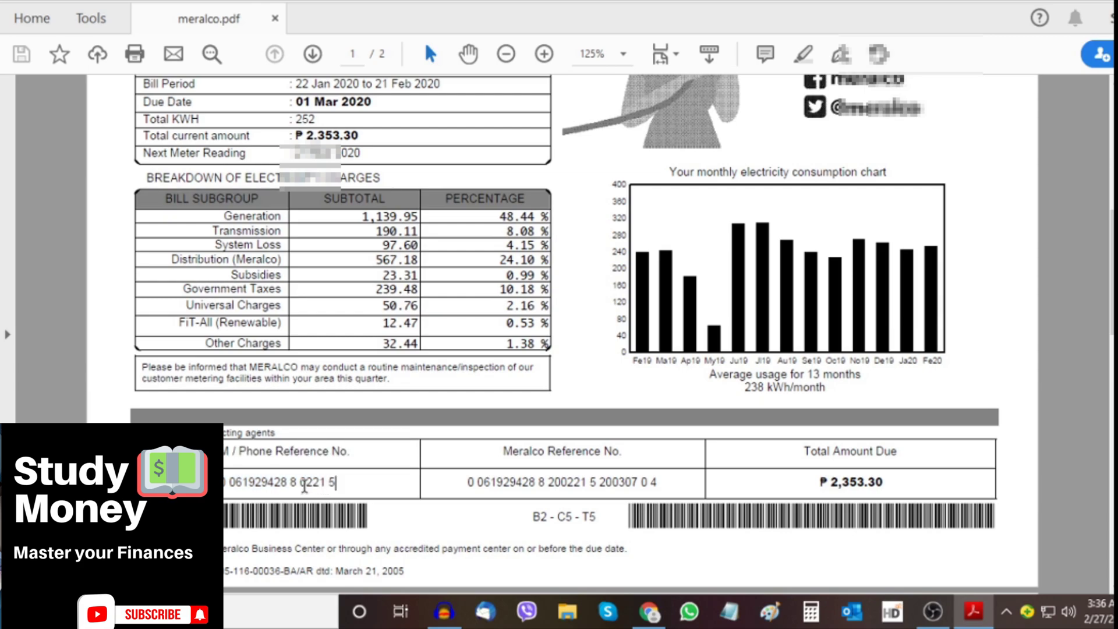
mouse_move(302, 482)
mouse_down()
mouse_move(336, 482)
mouse_move(300, 482)
mouse_up()
click(336, 482)
- Copy the digits into Additional Reference Number so it reads 02215
drag(338, 483, 337, 483)
key(ctrl+c)
key(alt+Tab)
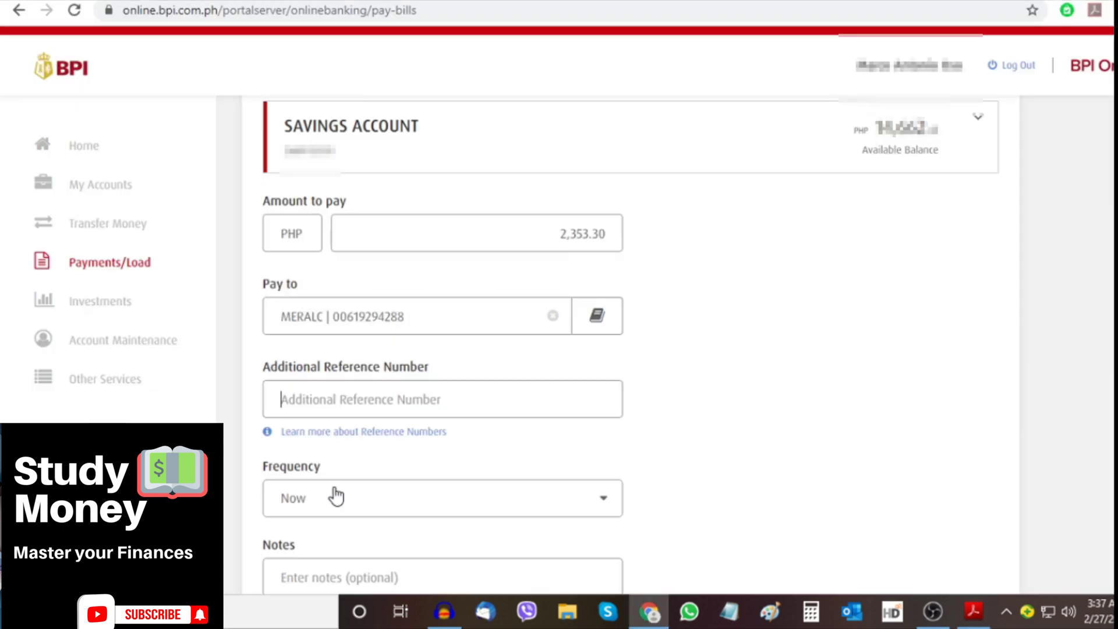
click(389, 402)
key(ctrl+v)
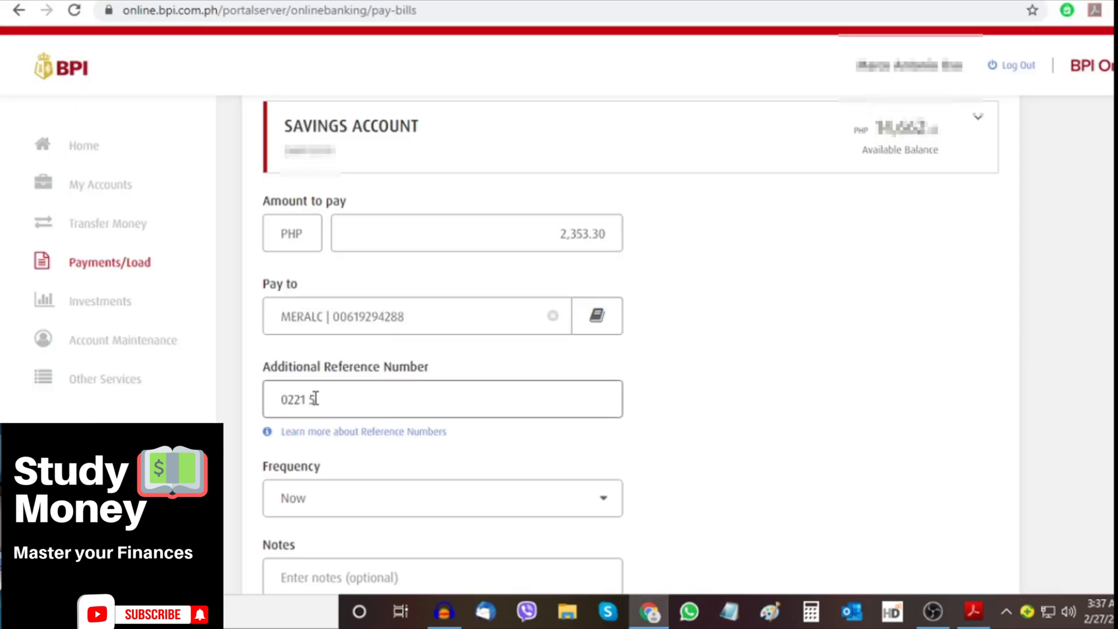
key(BackSpace)
- Proceed to the payment review step
scroll(693, 368, down, 2)
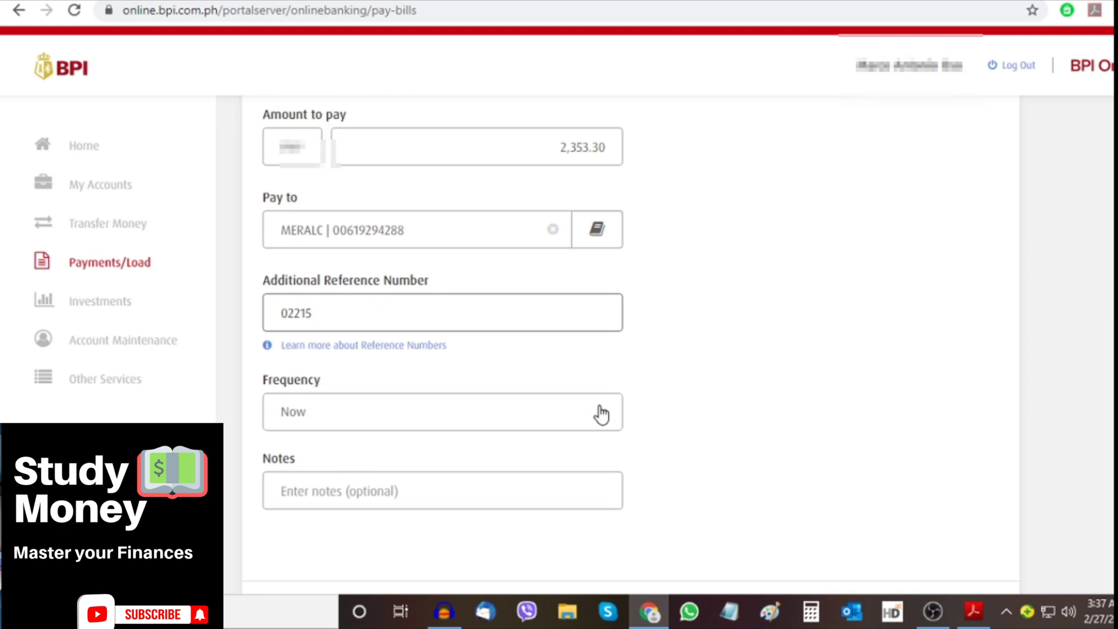
scroll(701, 382, down, 2)
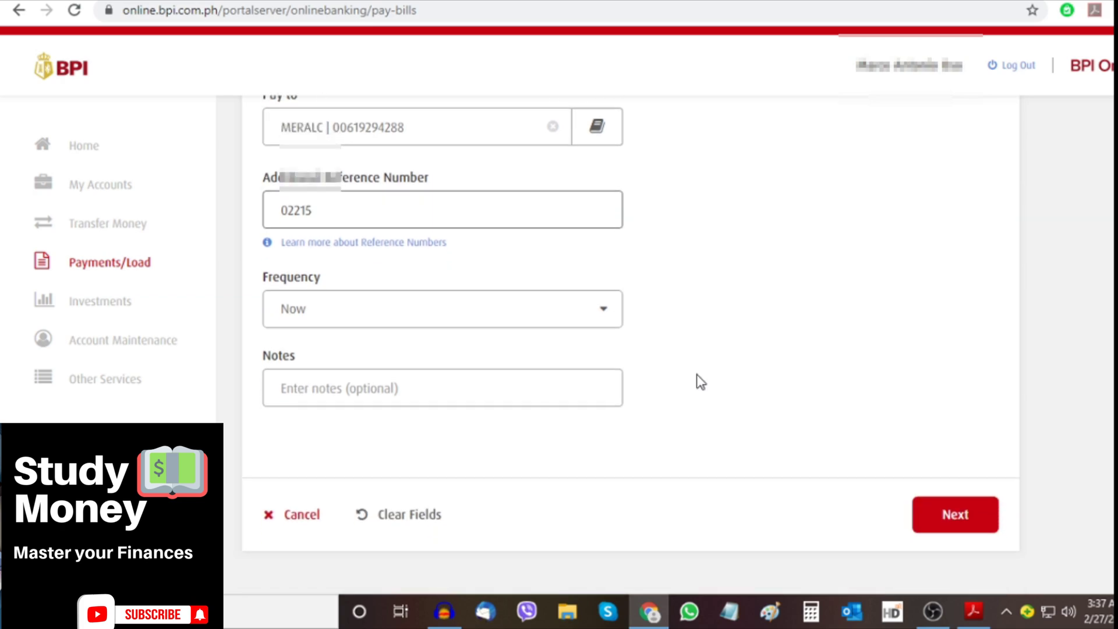
click(965, 520)
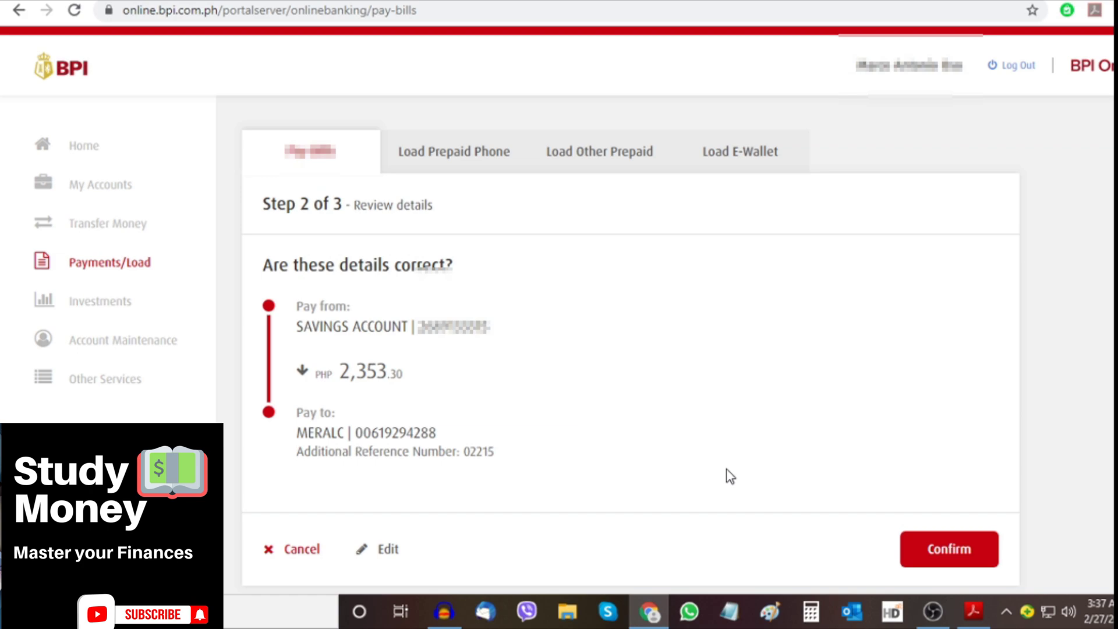
click(959, 546)
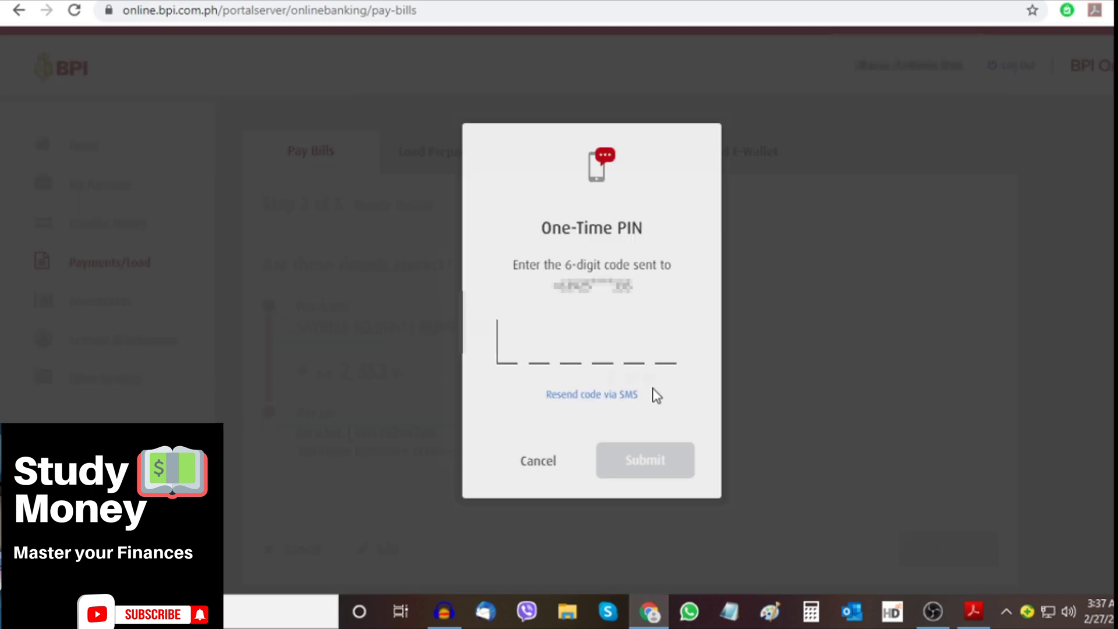
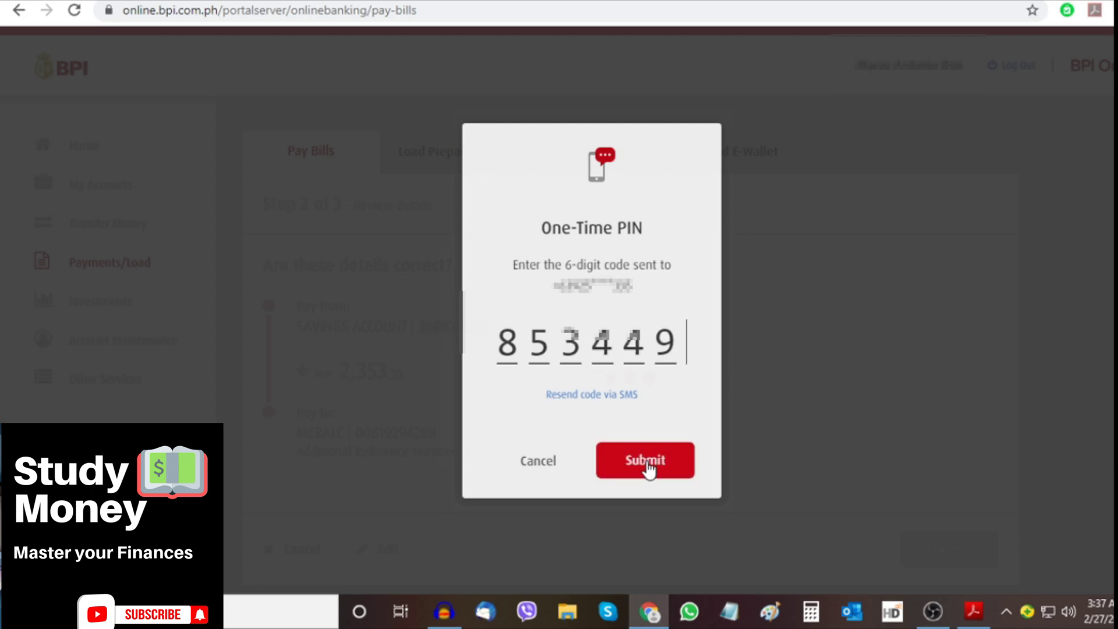
click(648, 469)
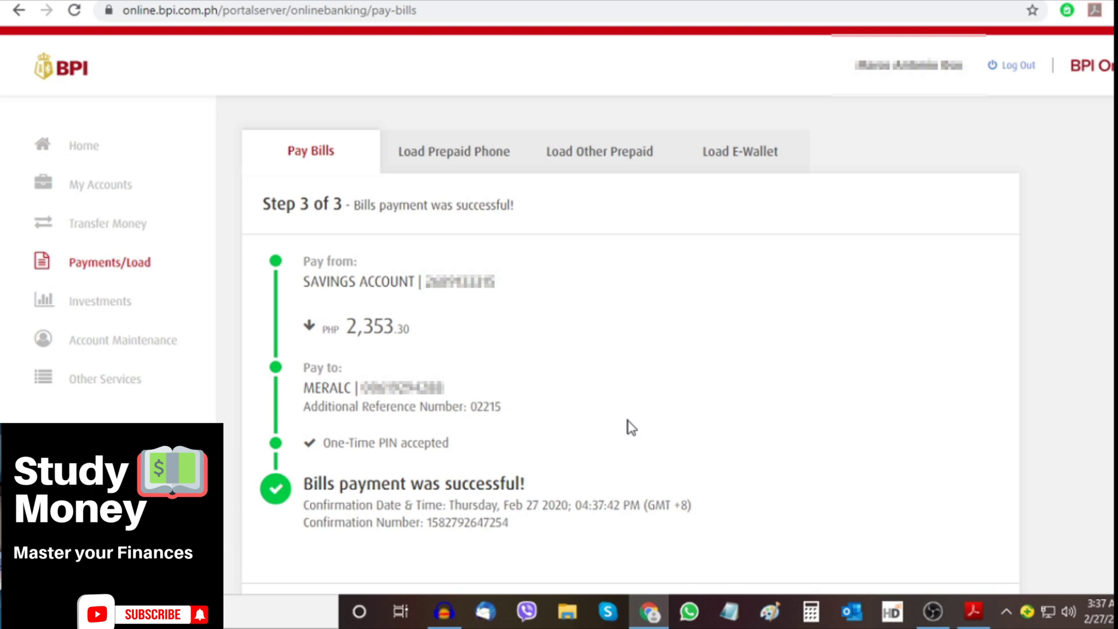